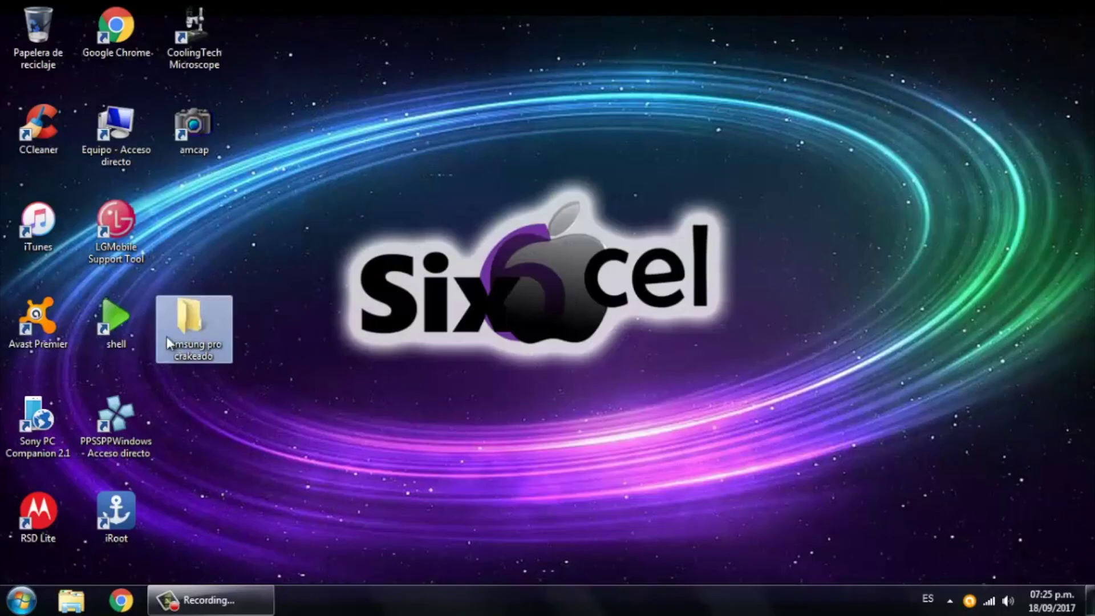
Open the "samsung pro crakeado" folder on the desktop
double_click(166, 336)
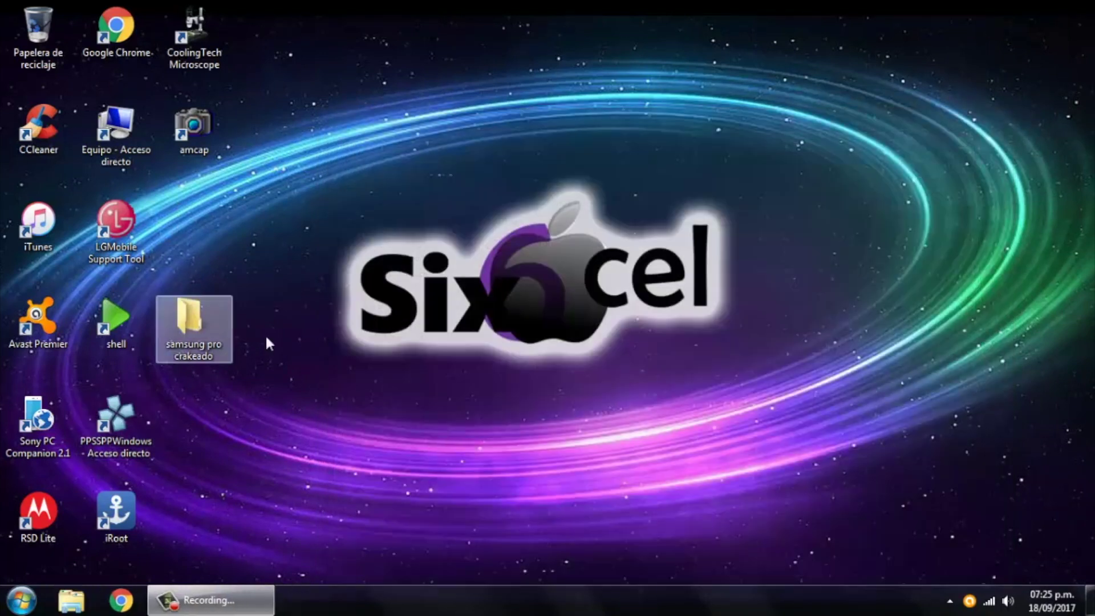
double_click(204, 341)
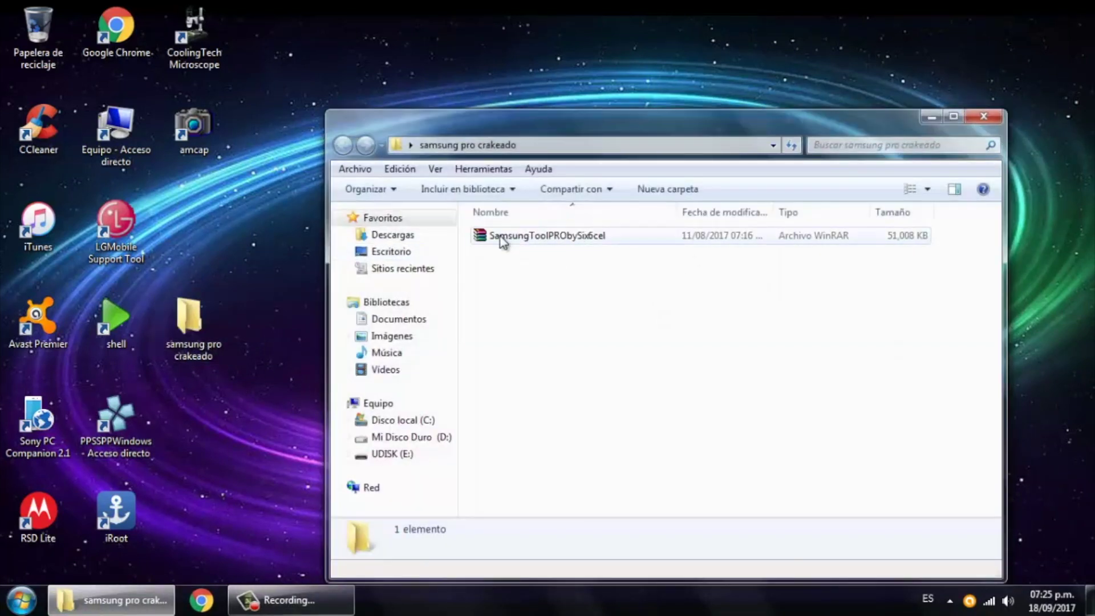
right_click(545, 240)
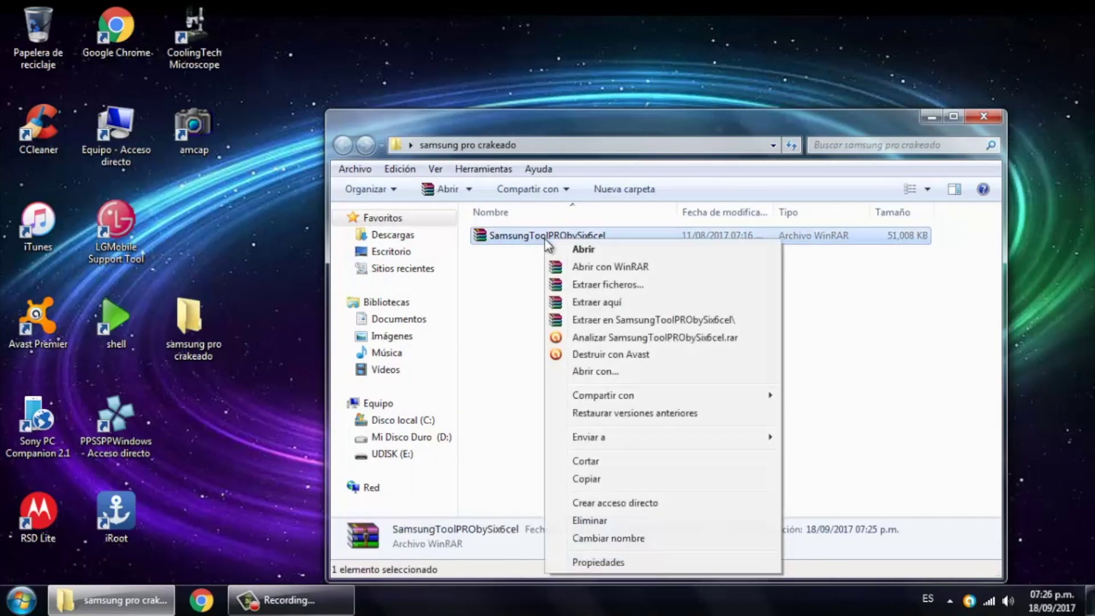
click(664, 307)
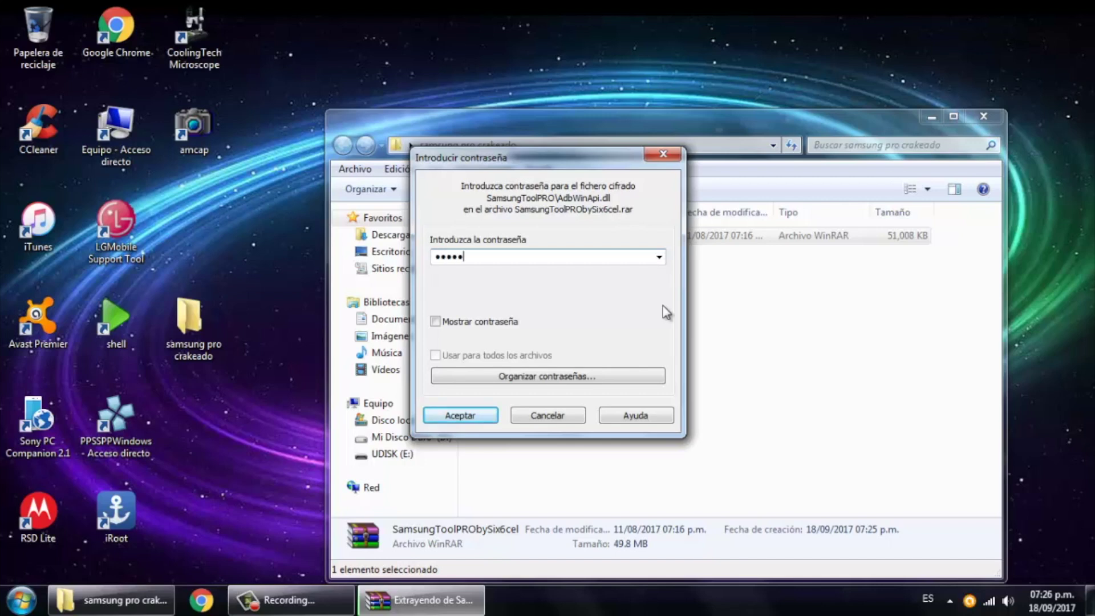
key(Return)
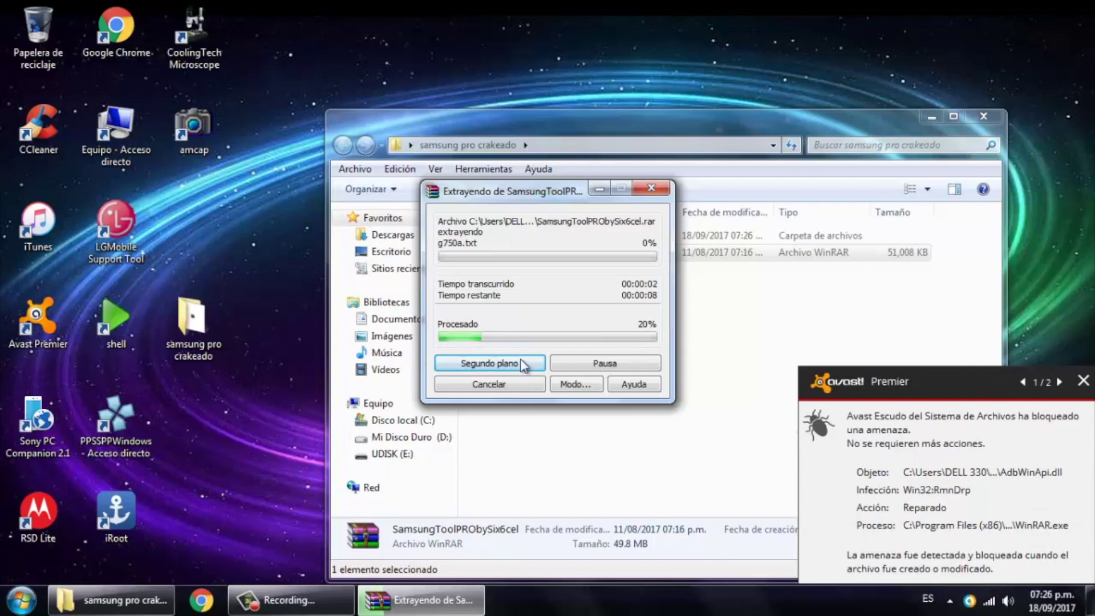
click(488, 384)
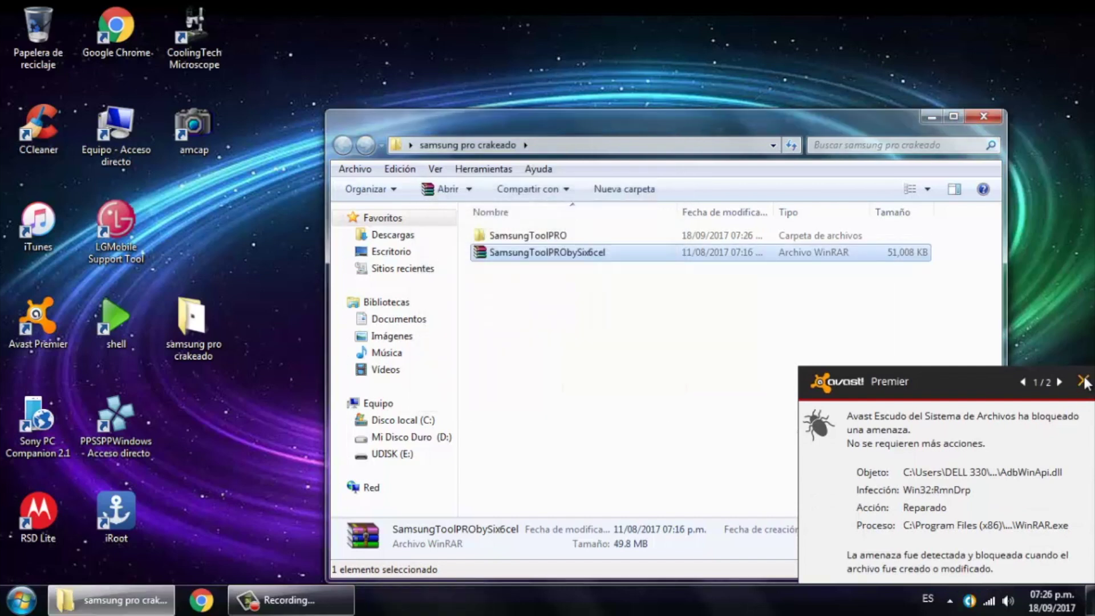
Dismiss the antivirus alert and disable the Avast shields until the computer is restarted
click(1083, 380)
right_click(969, 601)
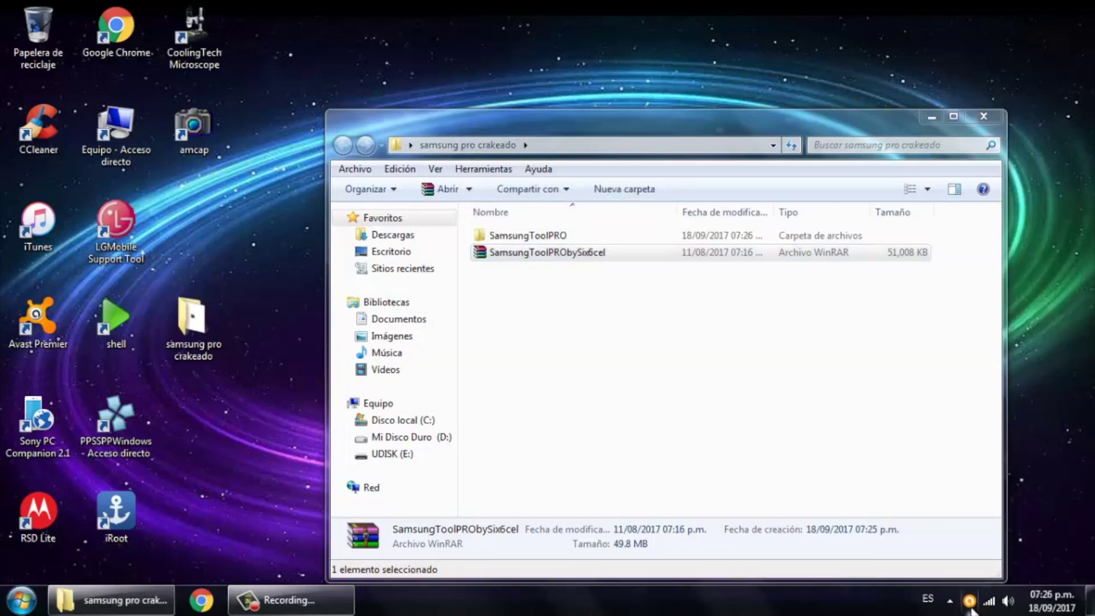
mouse_move(935, 460)
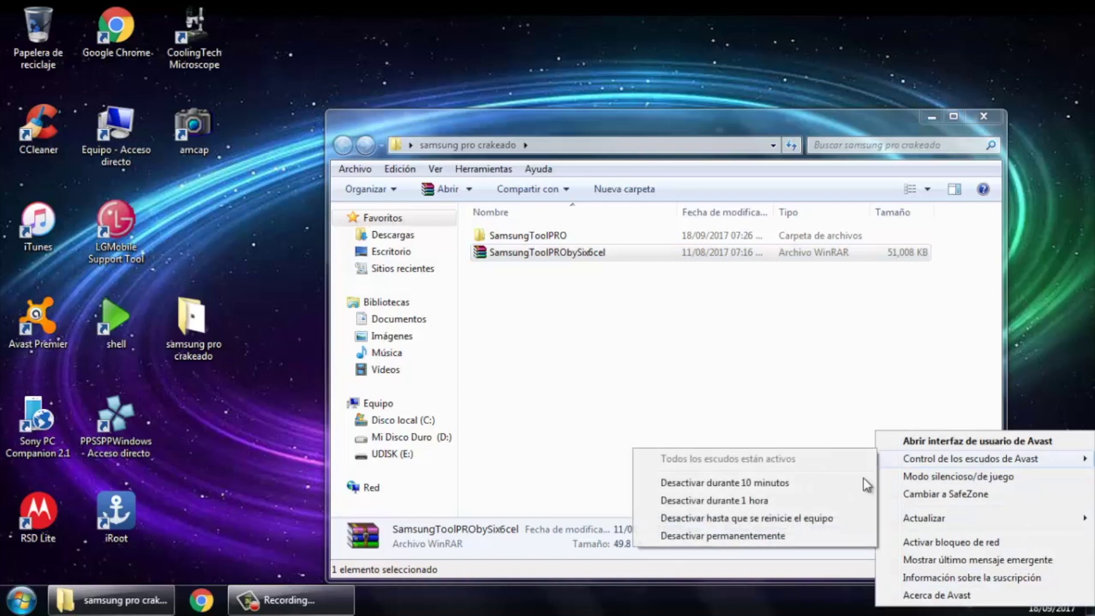
click(800, 517)
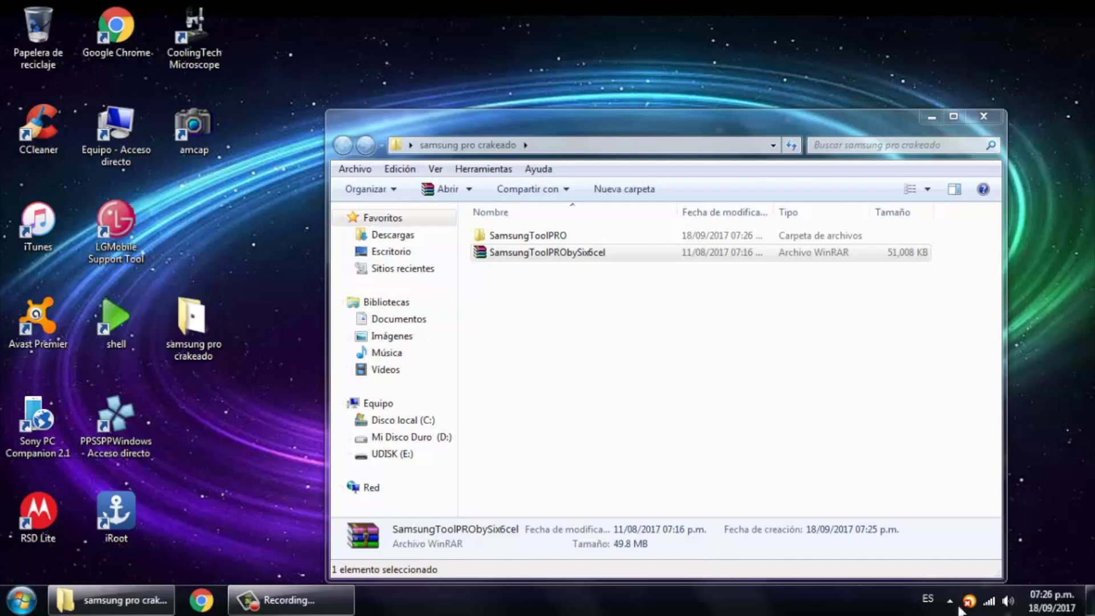
Extract the SamsungToolPRObySix6cel archive into the current folder, entering the archive password
right_click(572, 255)
click(639, 312)
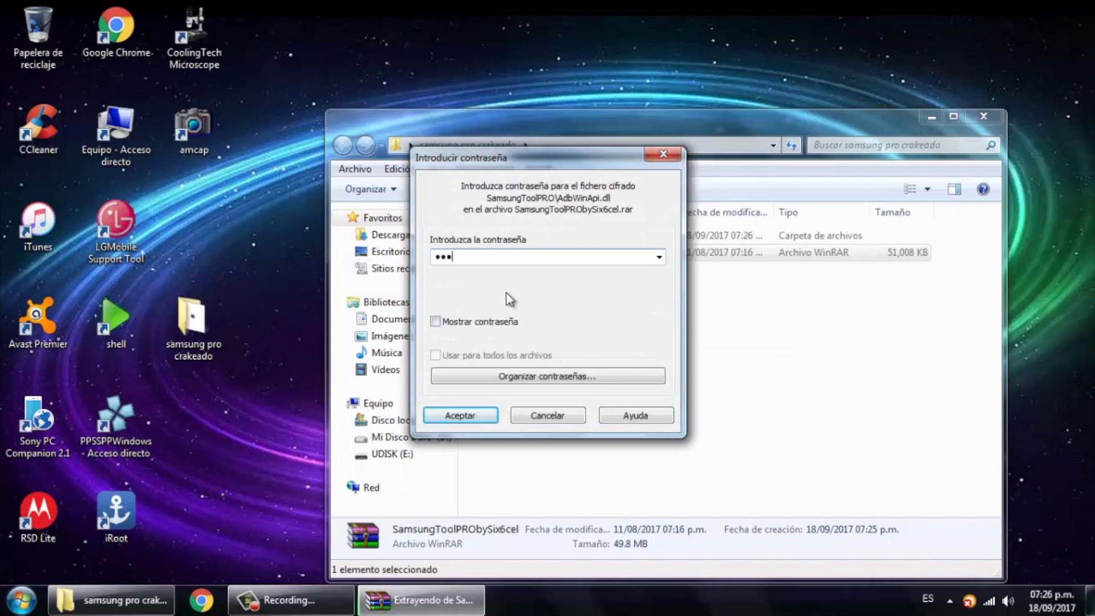
key(Return)
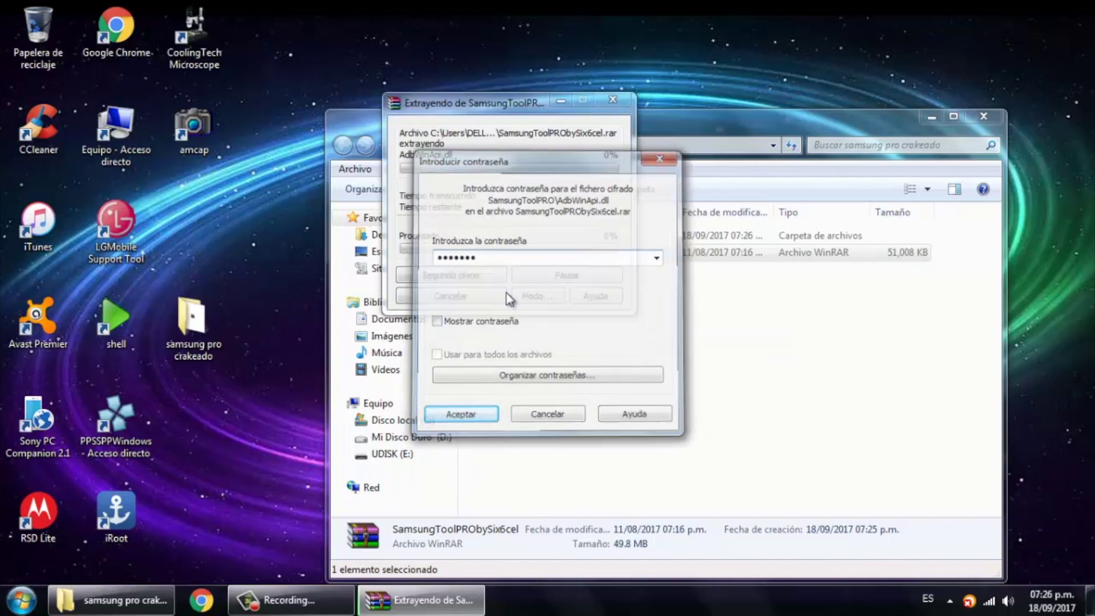
click(518, 381)
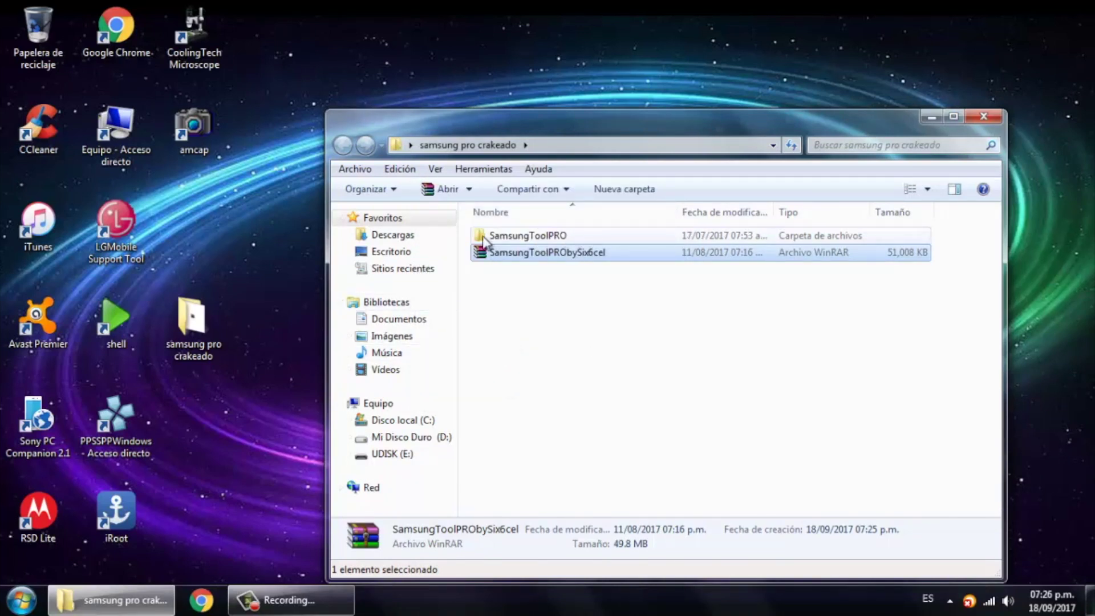
Move the extracted SamsungToolPRO folder to drive C: and open it there
drag(536, 238, 405, 426)
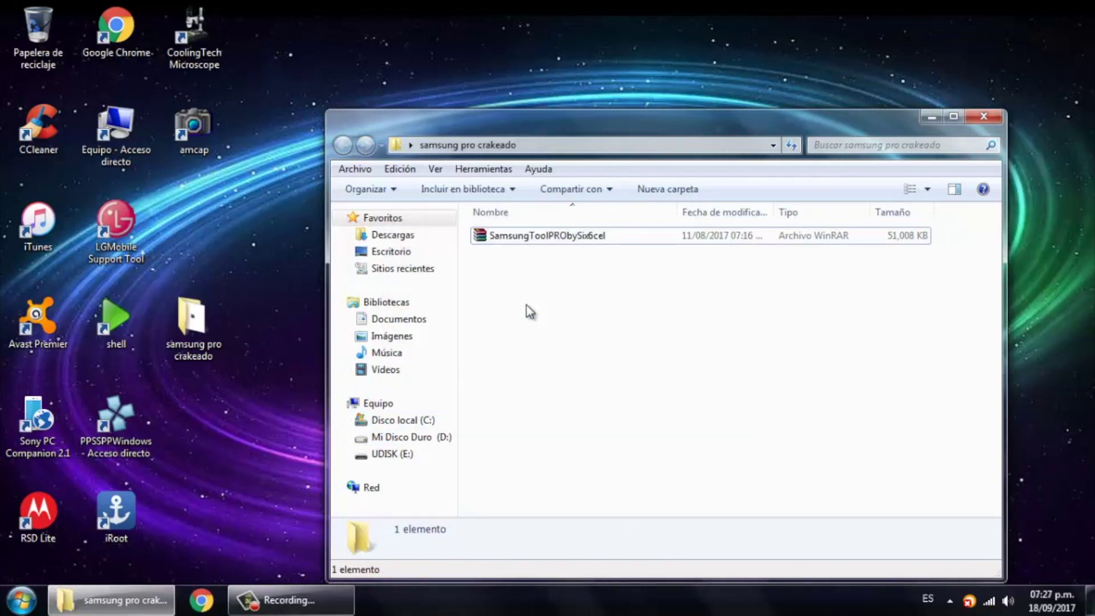
click(398, 422)
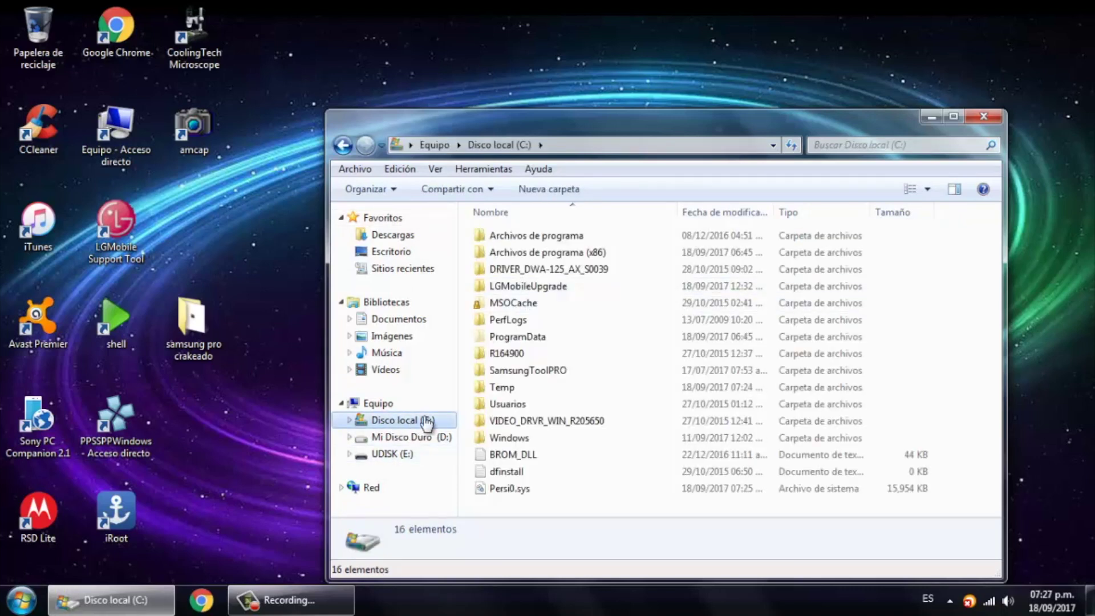
double_click(527, 371)
scroll(570, 365, down, 1)
scroll(590, 360, down, 3)
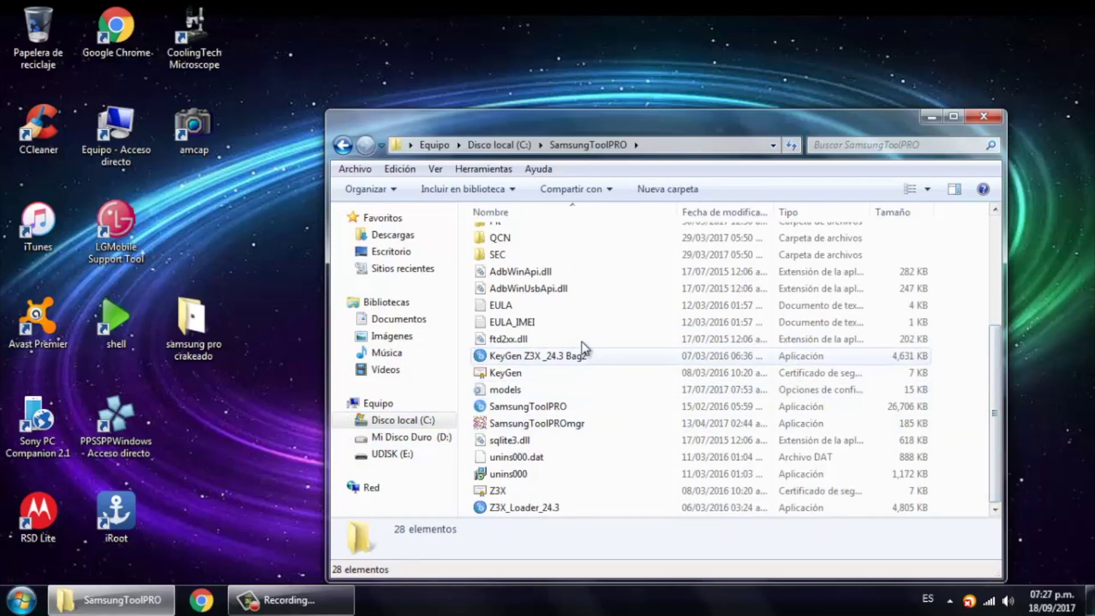
Run KeyGen Z3X _24.3 Bag2 from the SamsungToolPRO folder and generate a registration key
click(531, 359)
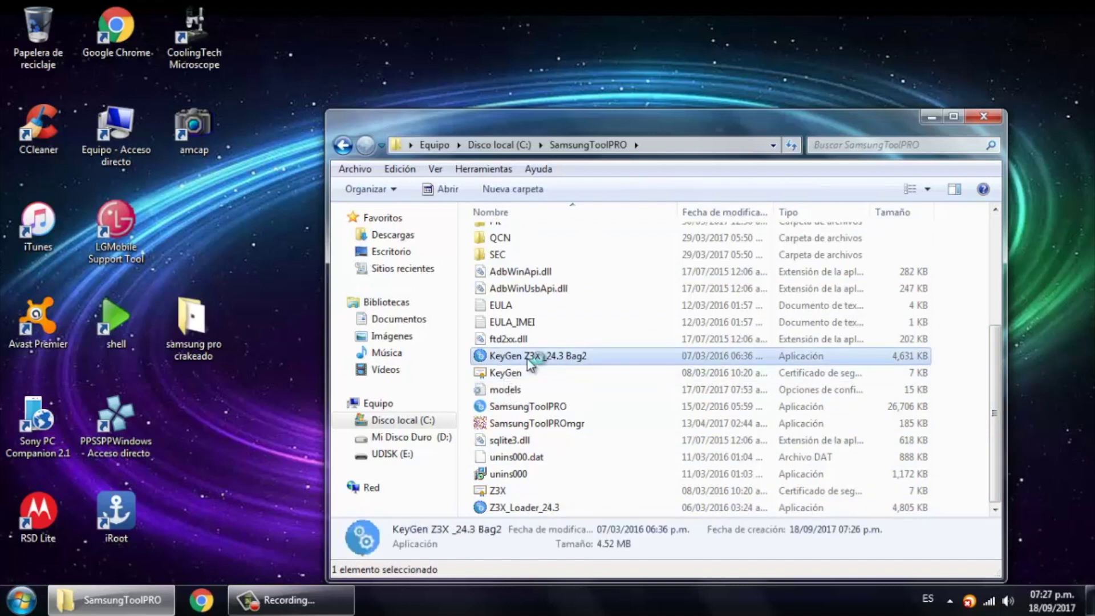
double_click(530, 359)
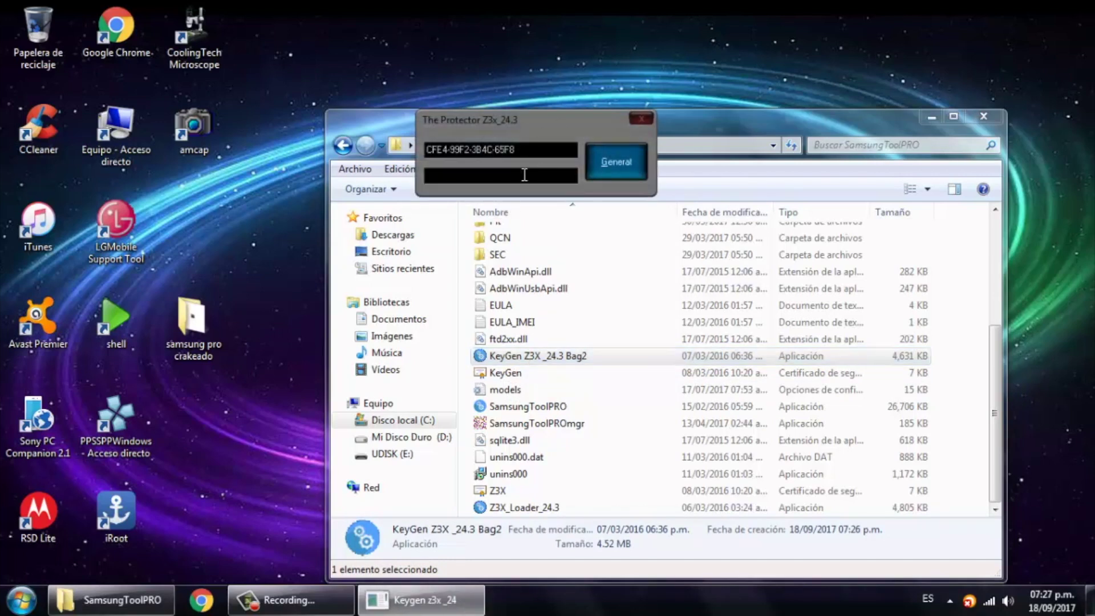
drag(547, 115, 538, 145)
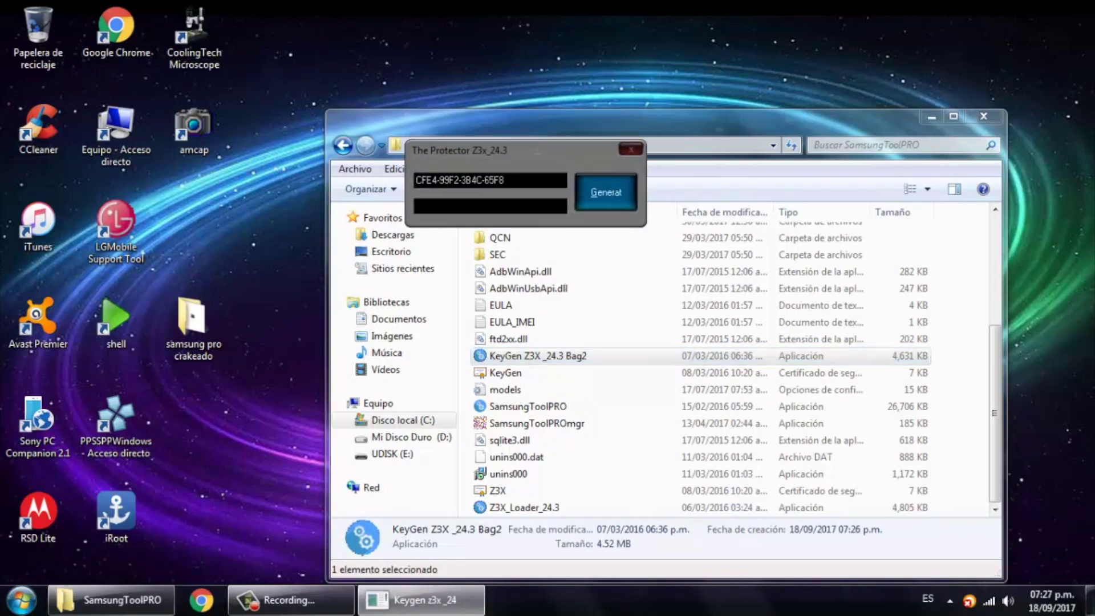
click(598, 199)
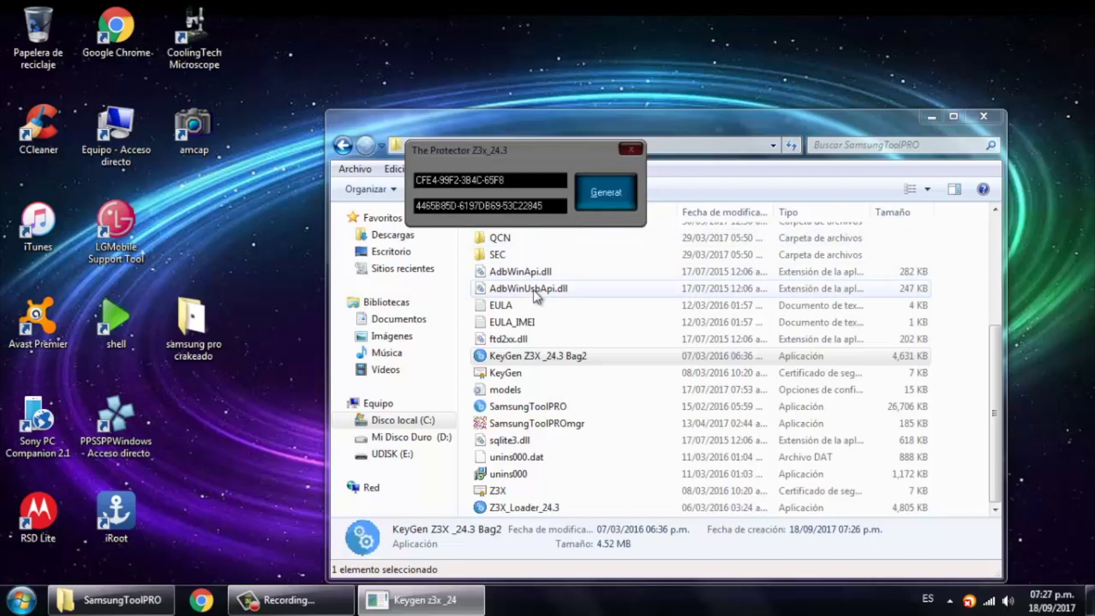
Copy the generated registration key and close the key generator
drag(546, 206, 416, 206)
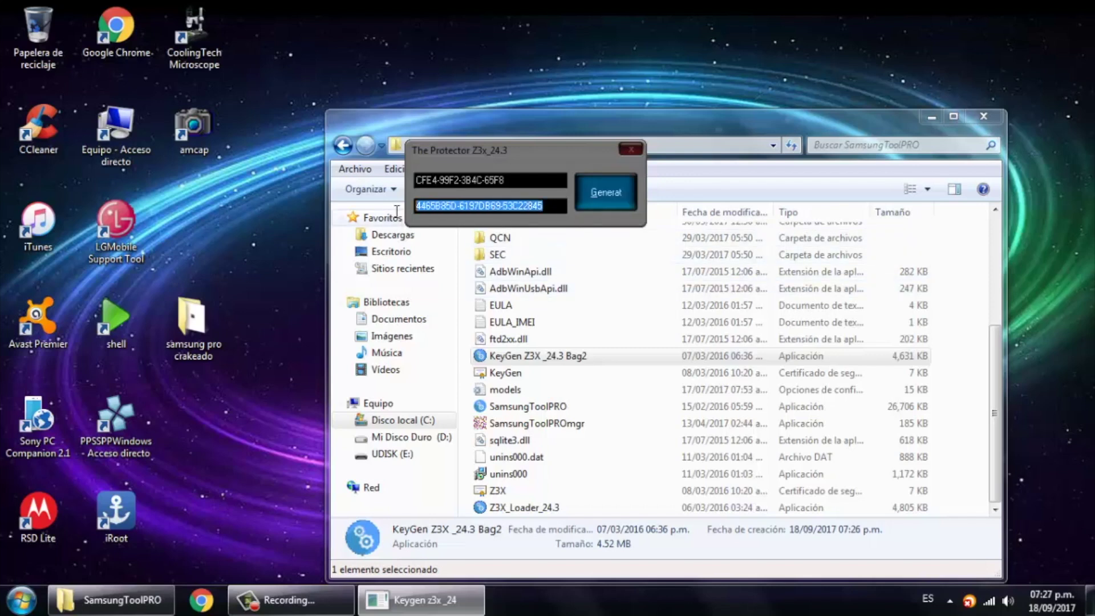
right_click(477, 207)
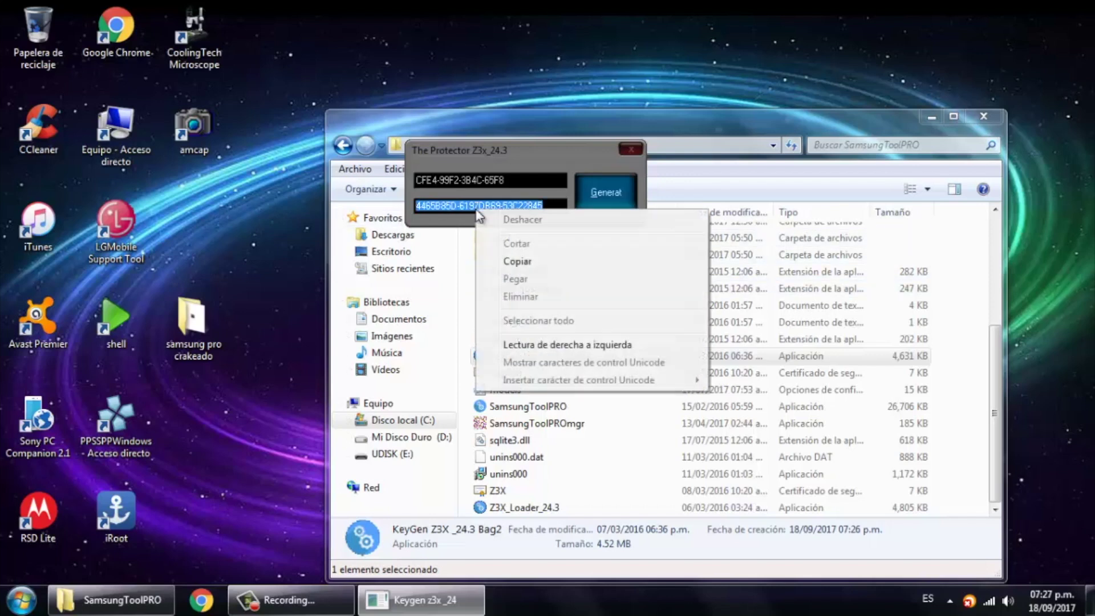
click(556, 260)
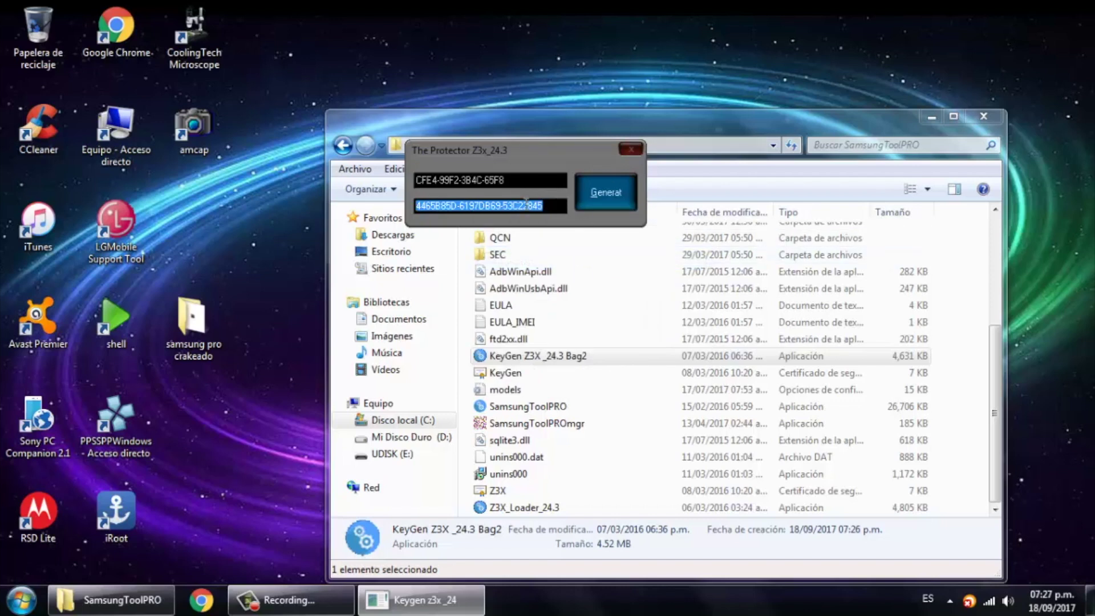
click(630, 149)
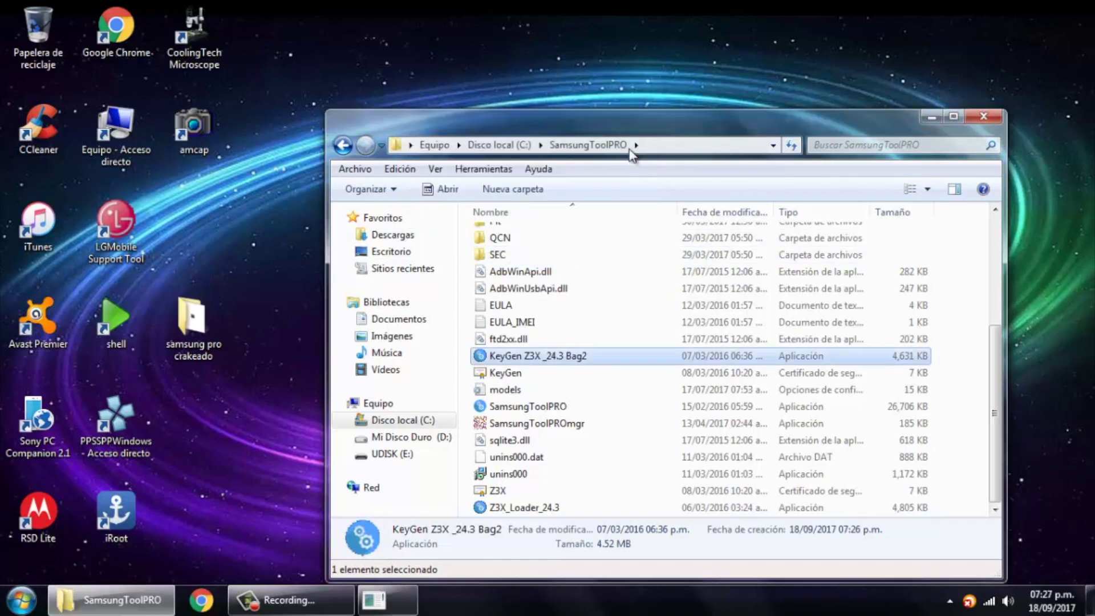
Launch Z3X_Loader_24.3, paste the registration key into its empty key field and register the loader
double_click(531, 507)
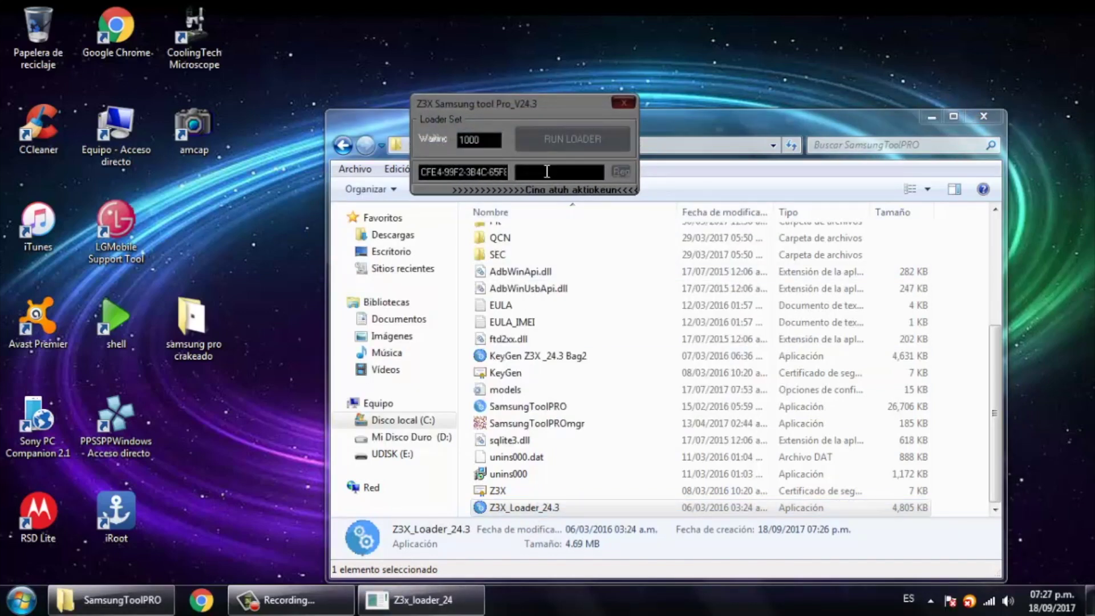
right_click(538, 173)
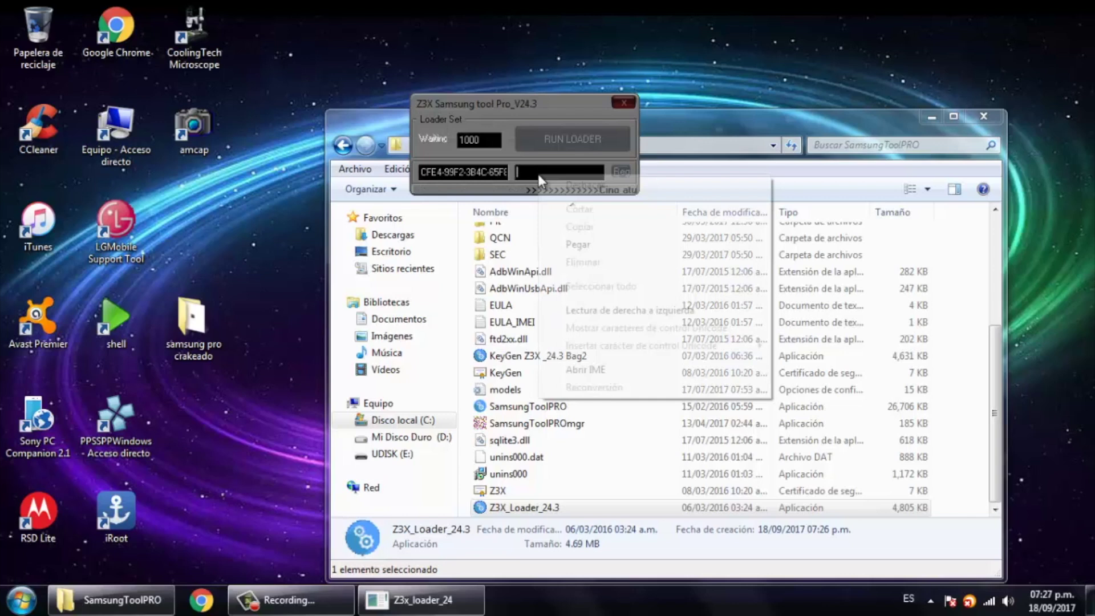
click(627, 249)
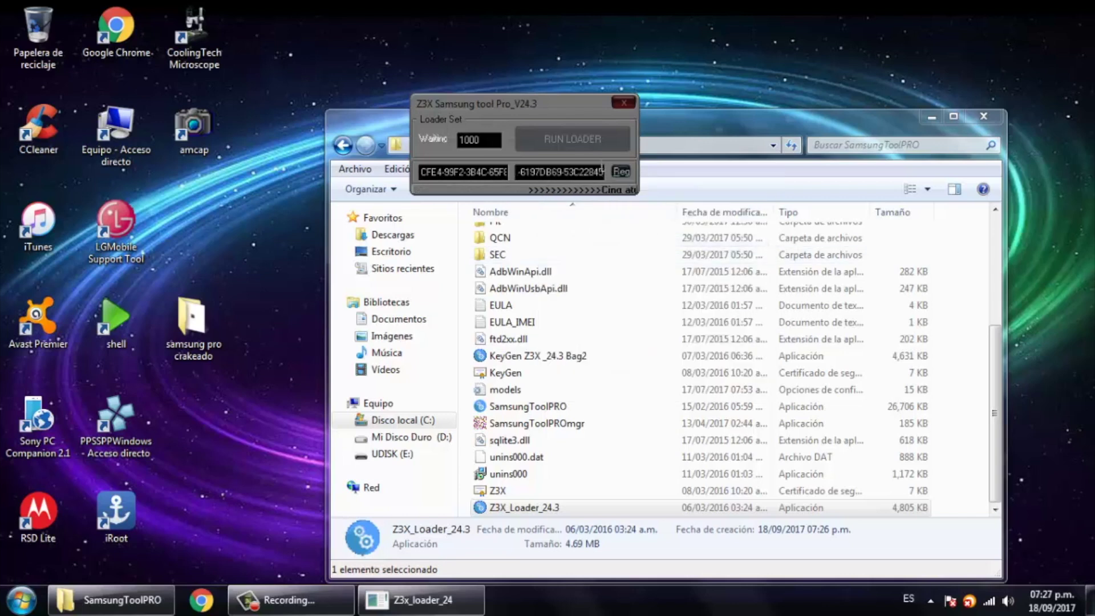
click(620, 172)
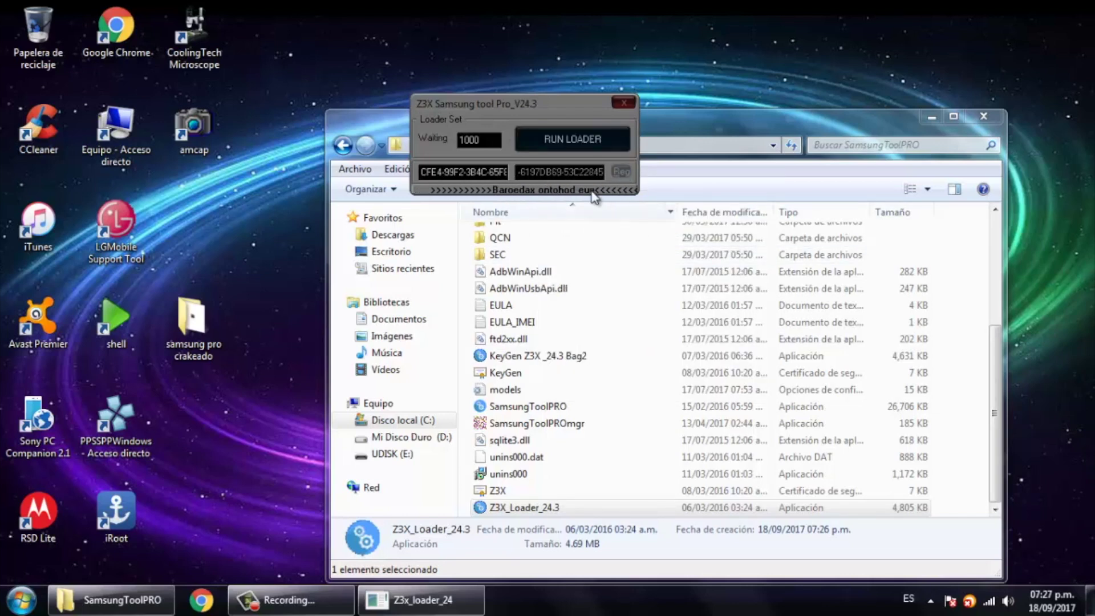
Start Samsung Tool PRO from the loader and accept its privacy notice
click(574, 141)
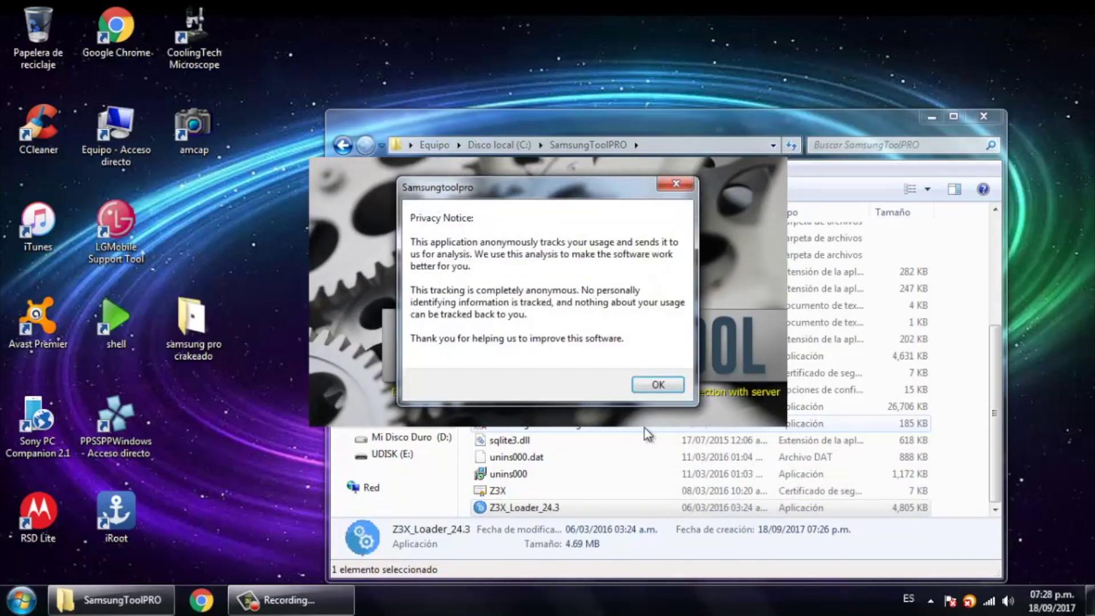
click(657, 385)
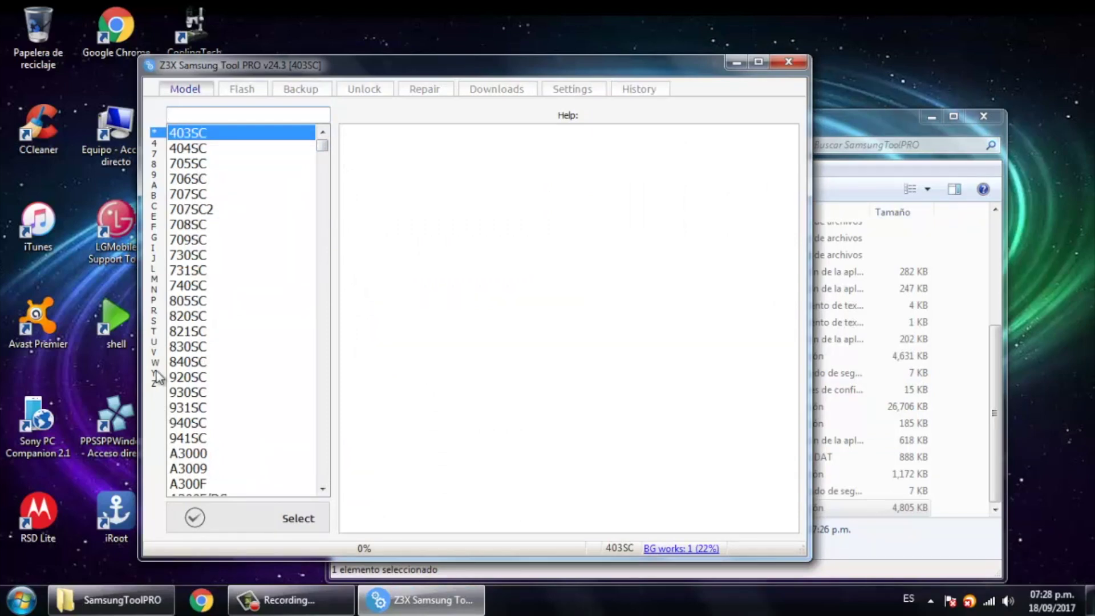
Select the A500M phone model after reviewing its help instructions, and open the Unlock functions
click(153, 185)
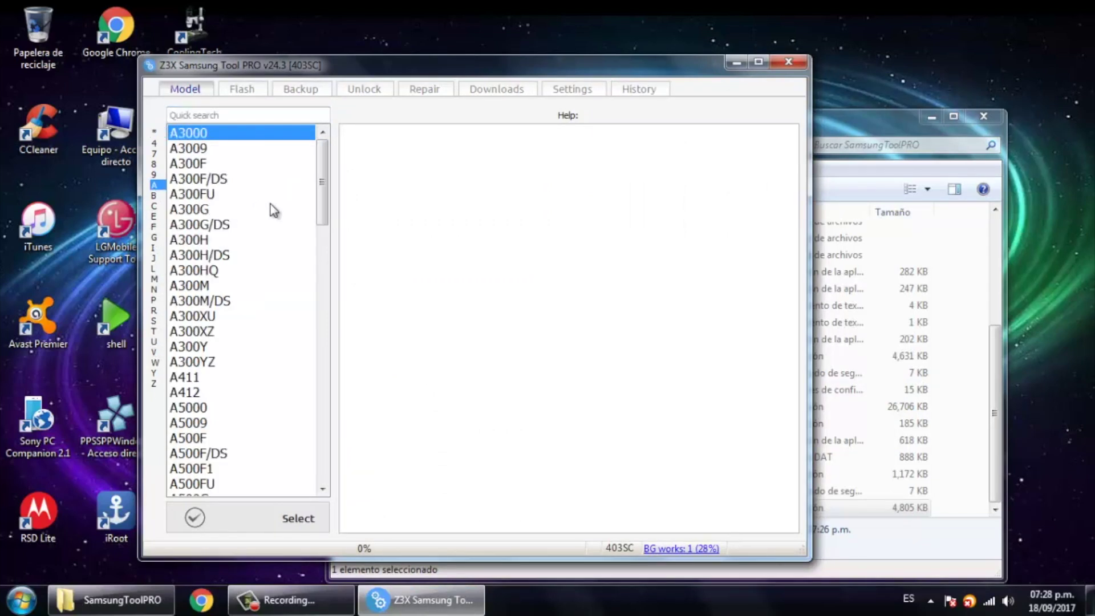
drag(323, 211, 331, 276)
click(190, 301)
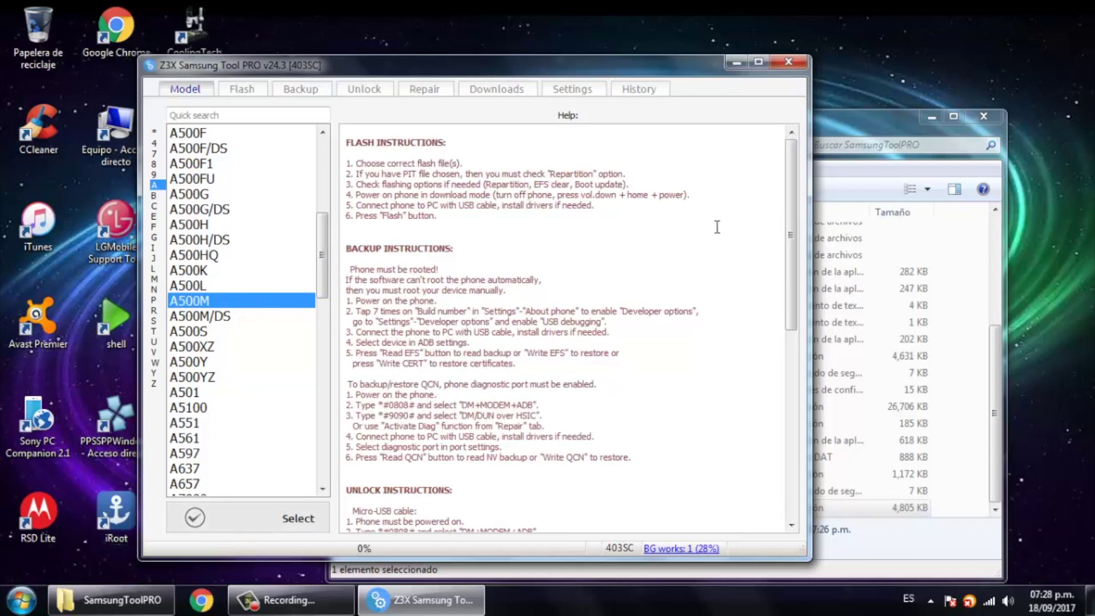
drag(790, 235, 791, 424)
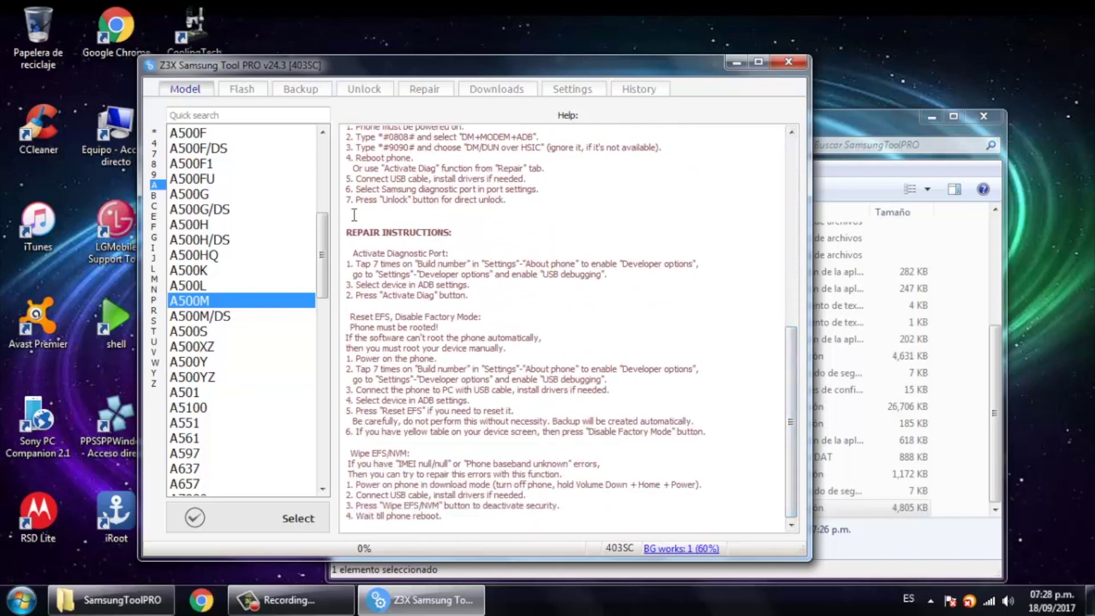
drag(795, 455, 804, 386)
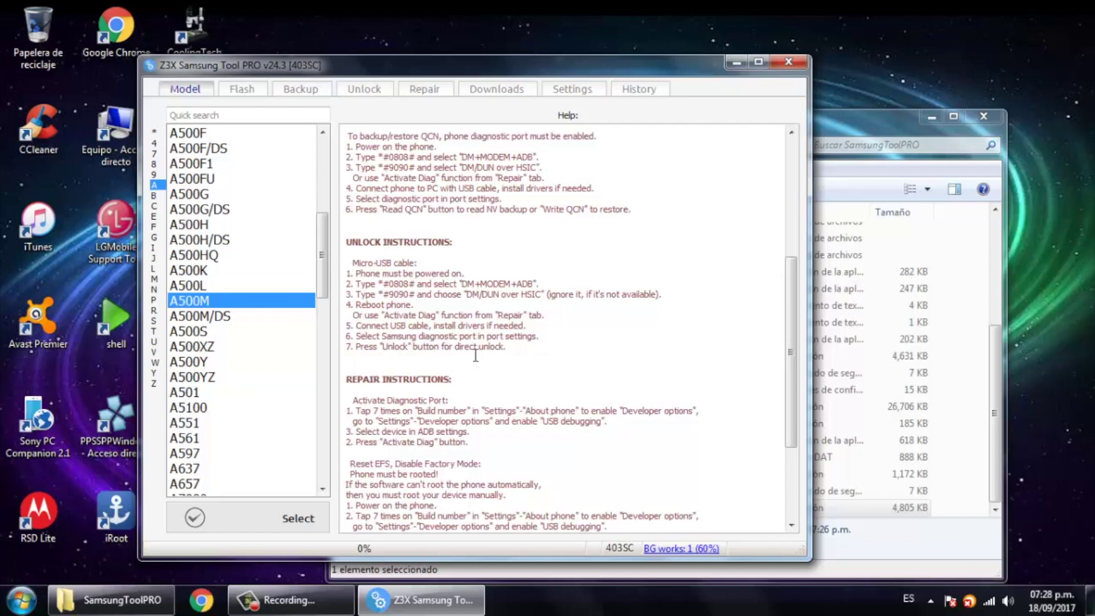
click(178, 528)
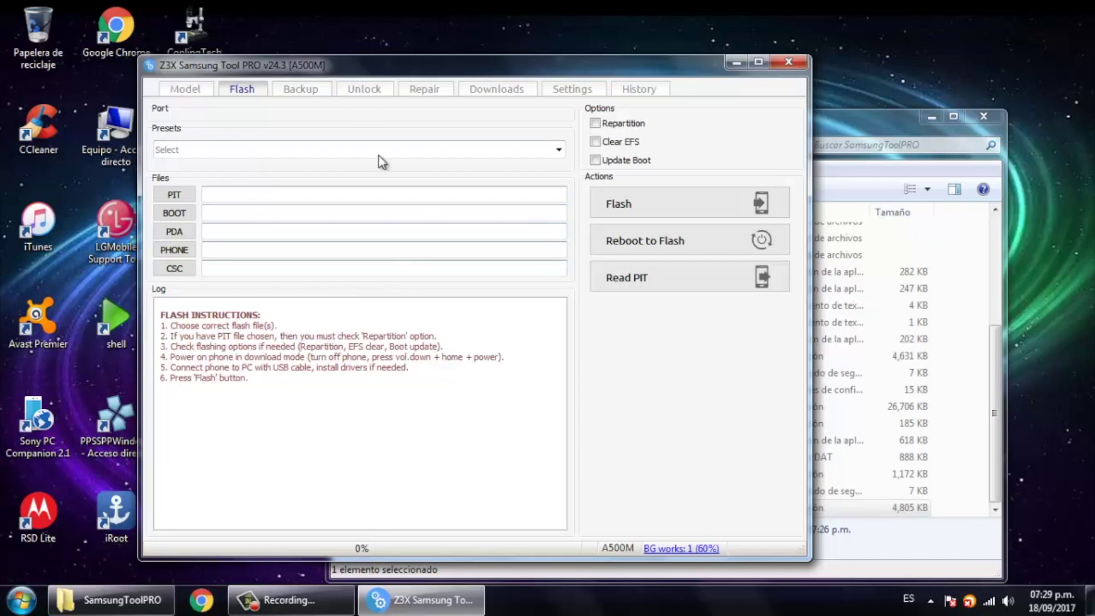
click(365, 96)
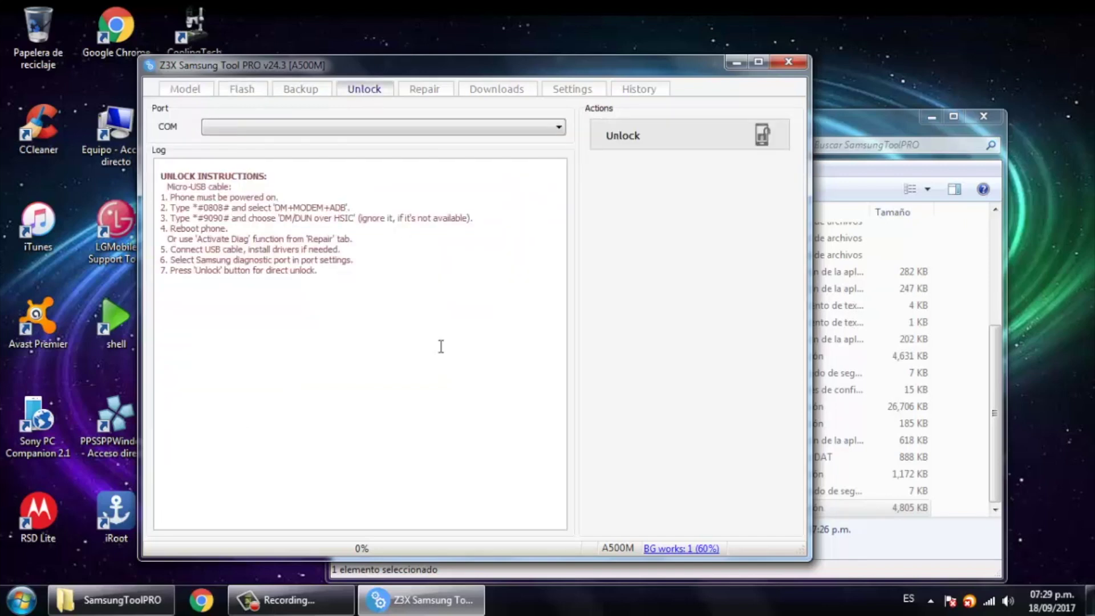
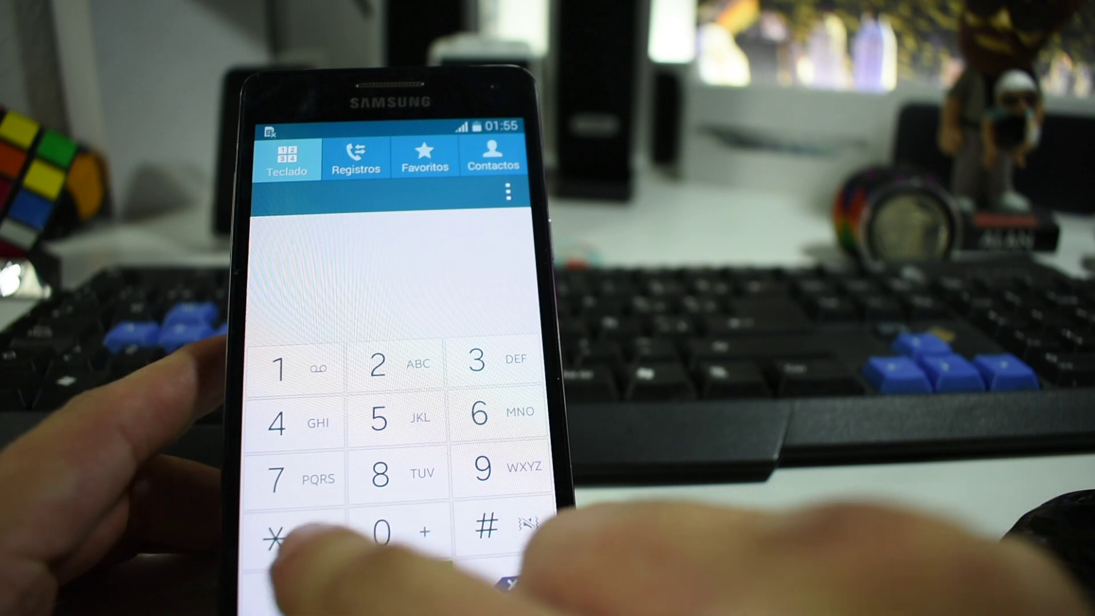
click(275, 538)
click(486, 525)
text(0808#)
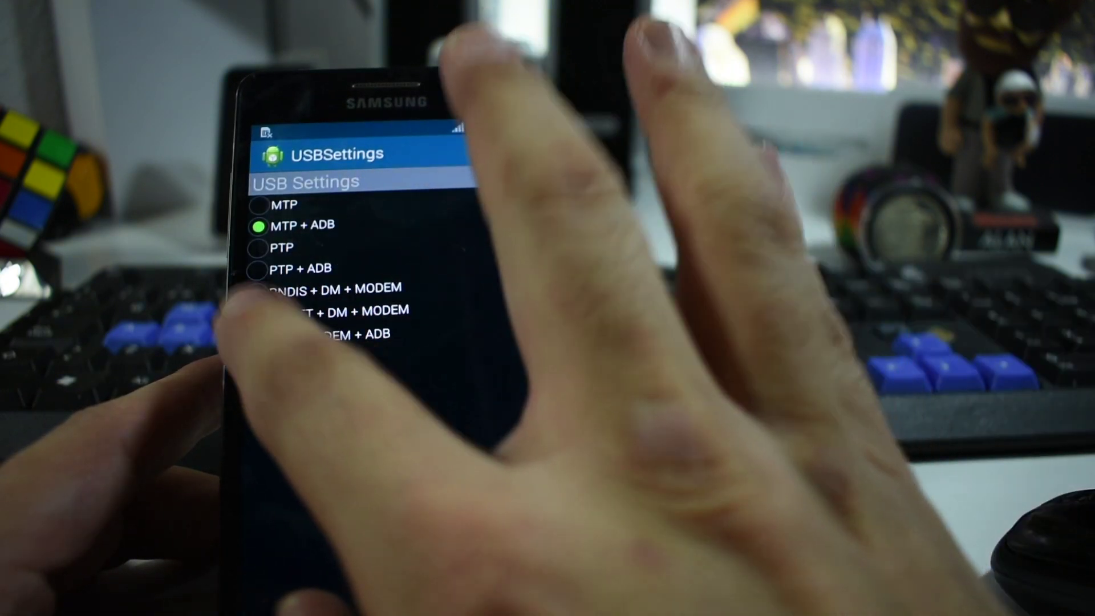
click(286, 338)
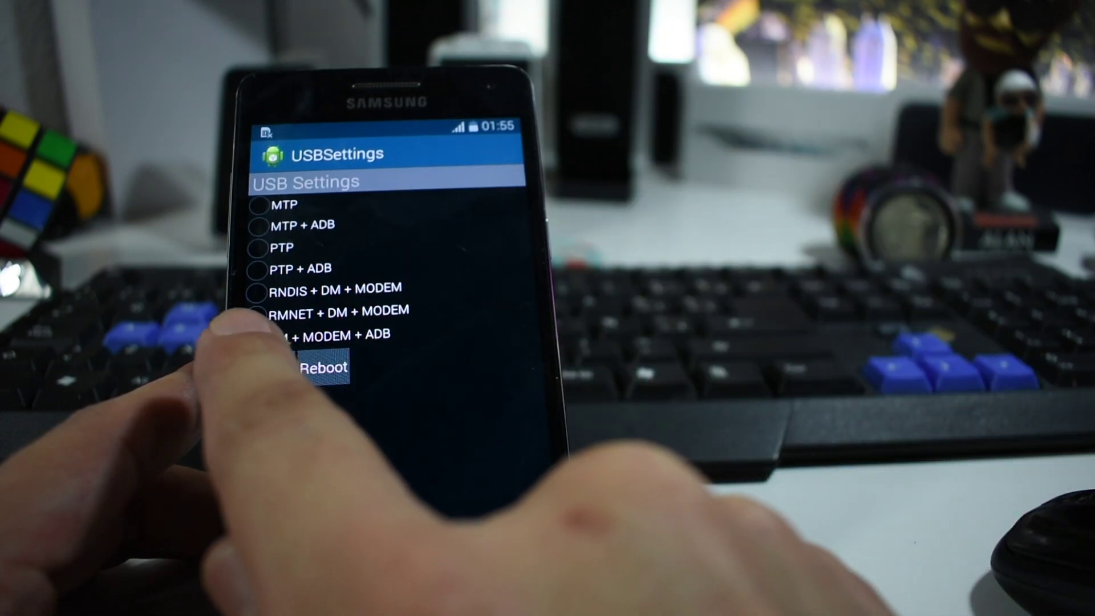
click(318, 365)
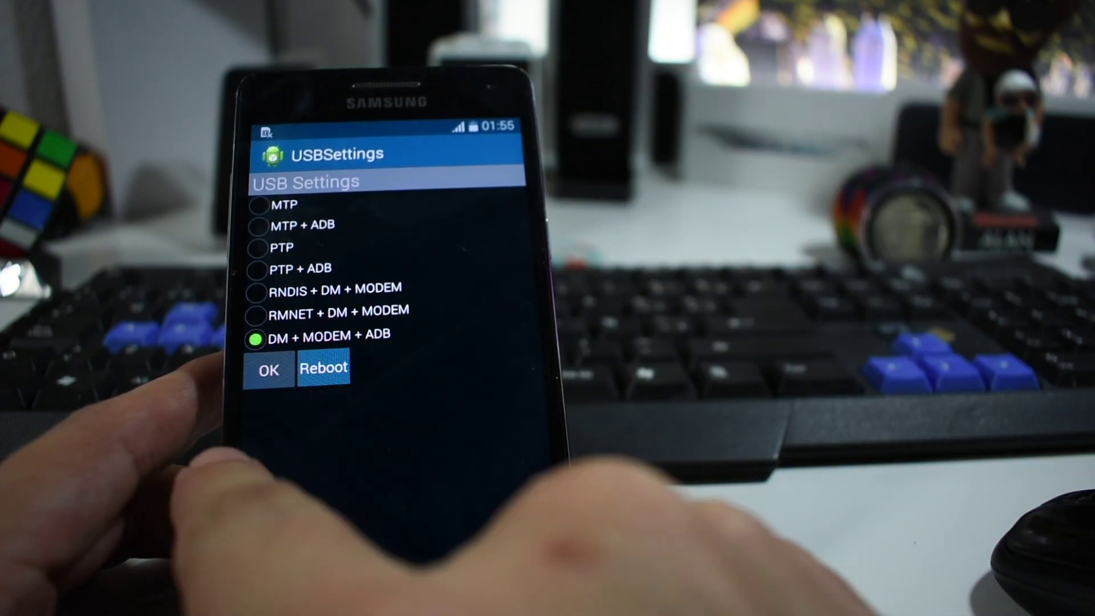
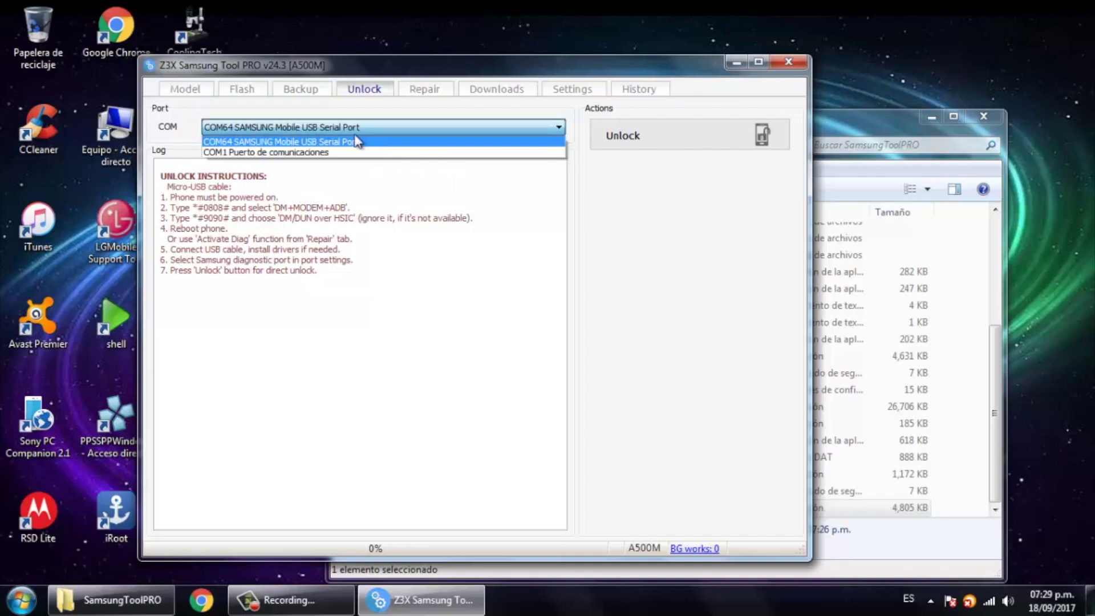
Set the COM port for the A500M unlock to COM64 SAMSUNG Mobile USB Serial Port
click(361, 142)
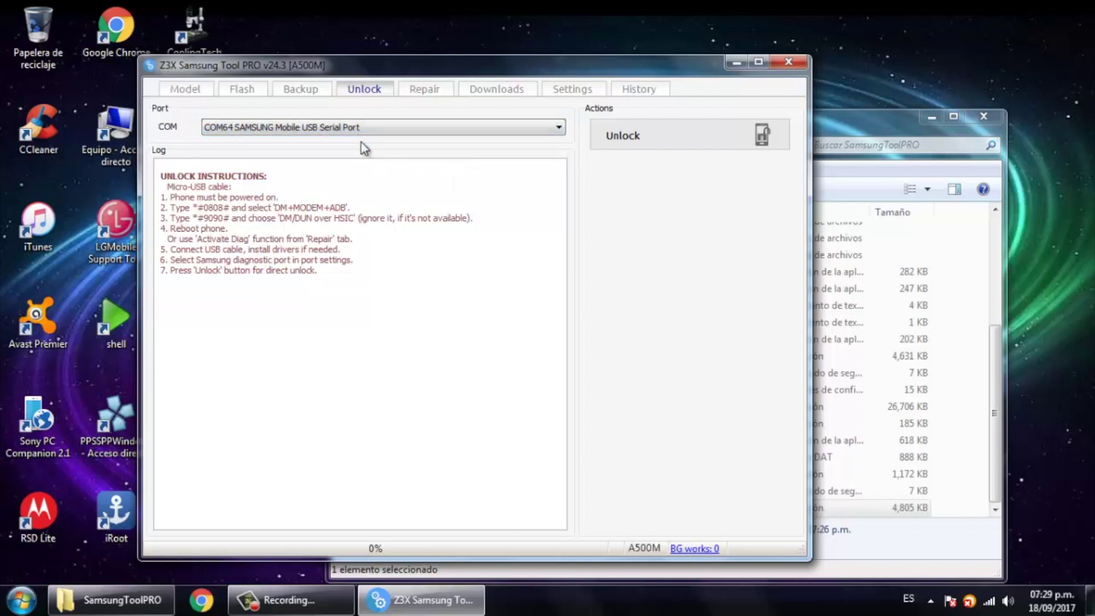